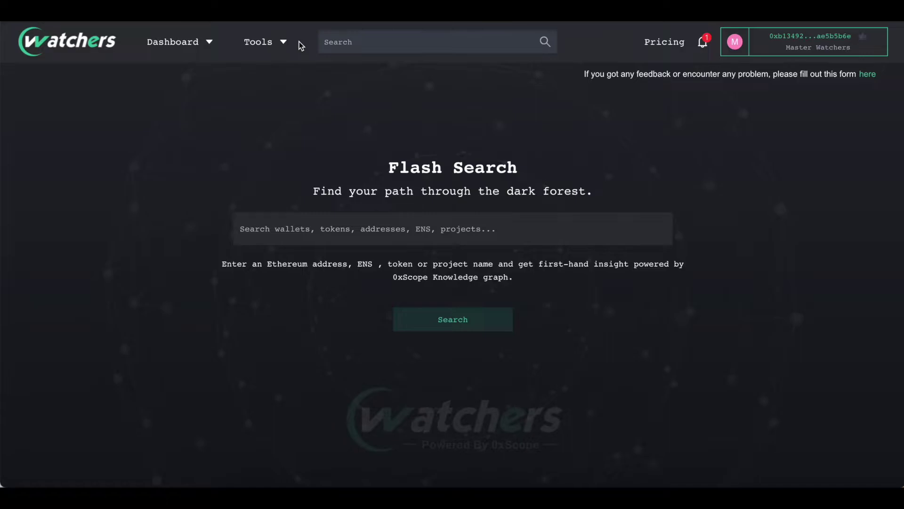
- Load the Money Flow graph for sujiyan.eth's address (2021-09-21 to 2022-09-21) and pan it
mouse_move(268, 44)
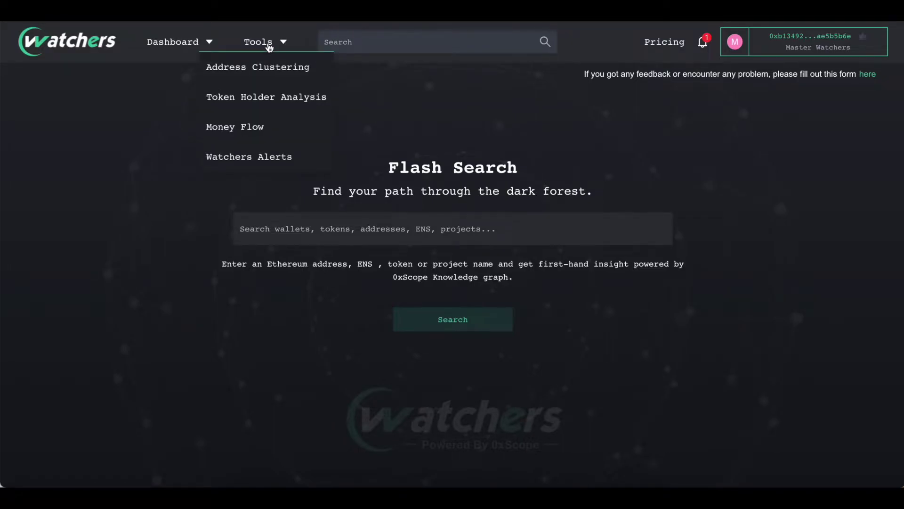
click(258, 135)
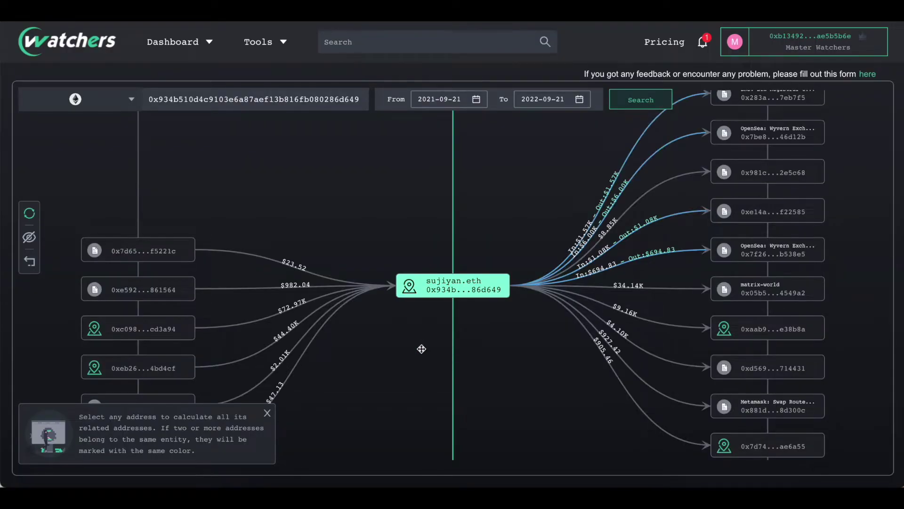
scroll(417, 349, down, 3)
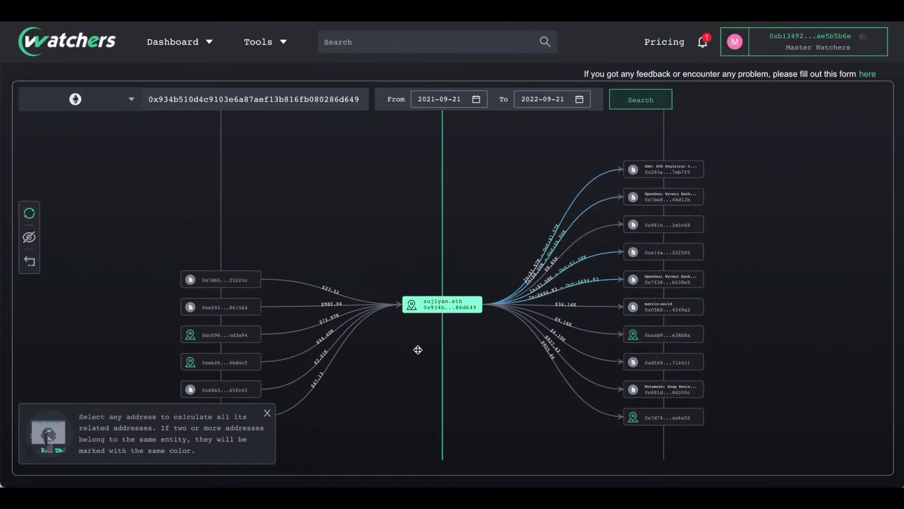
drag(417, 351, 419, 315)
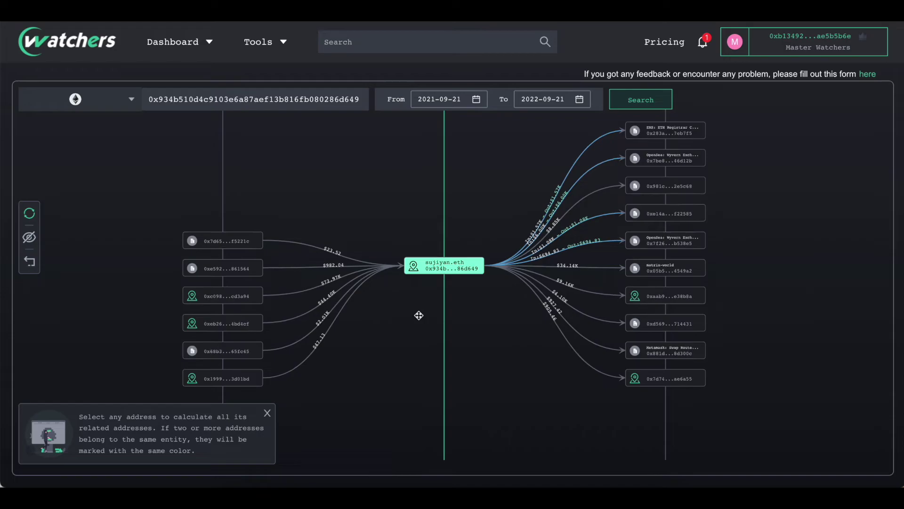
click(364, 102)
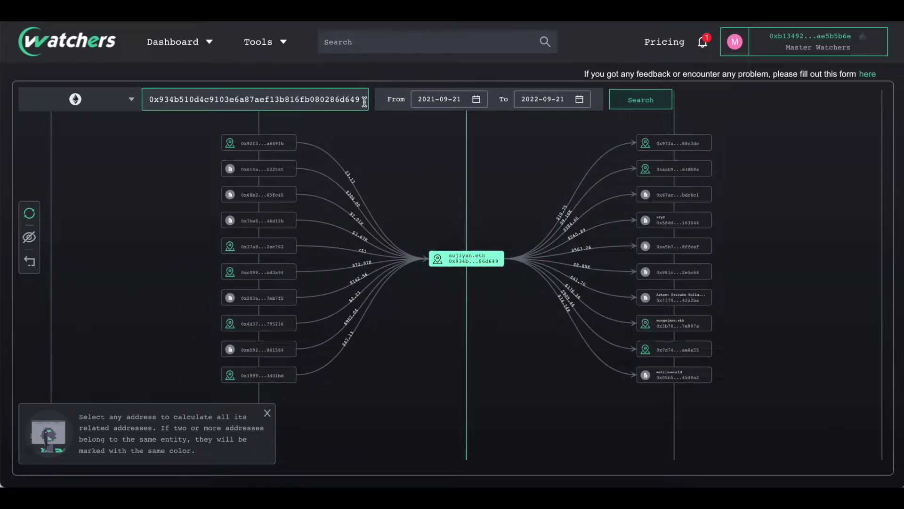
- Add USDC to the Money Flow token filter
click(125, 103)
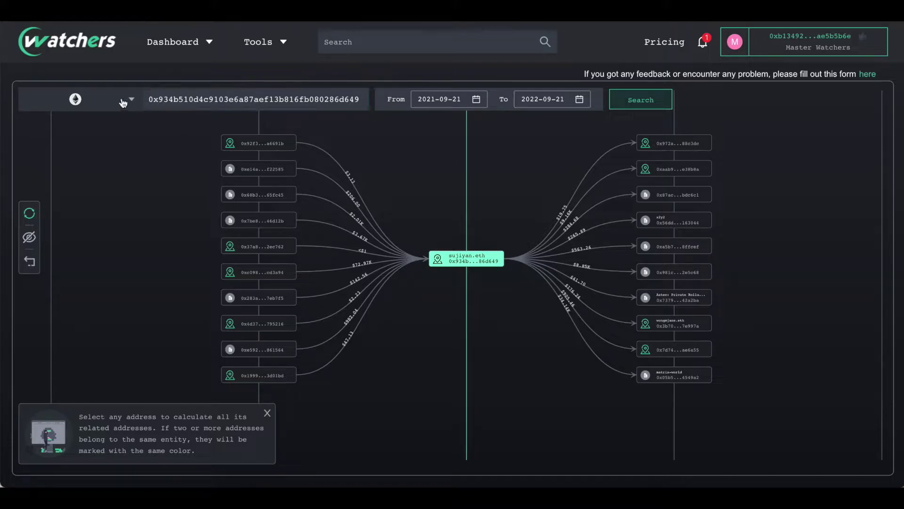
click(130, 144)
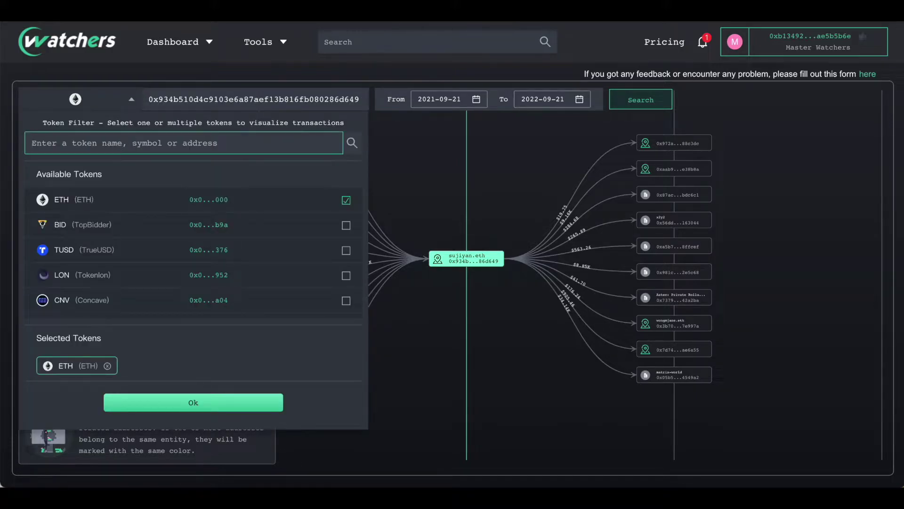
text(usdc)
click(346, 226)
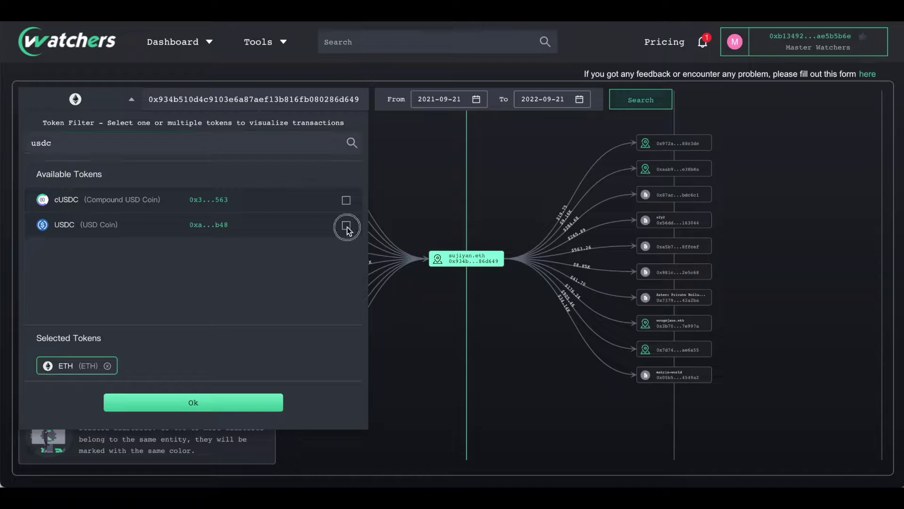
click(246, 401)
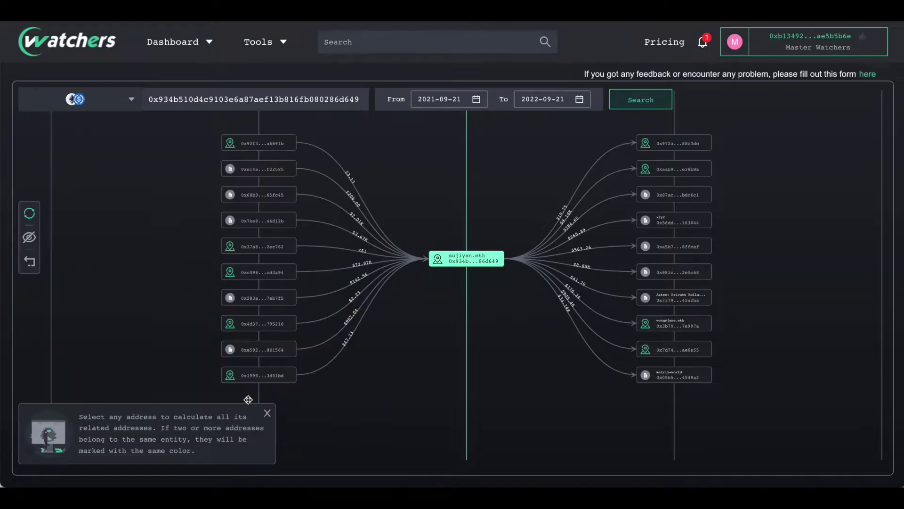
- Keep the From/To dates unchanged and redraw the graph with the USDC filter
click(454, 99)
click(546, 96)
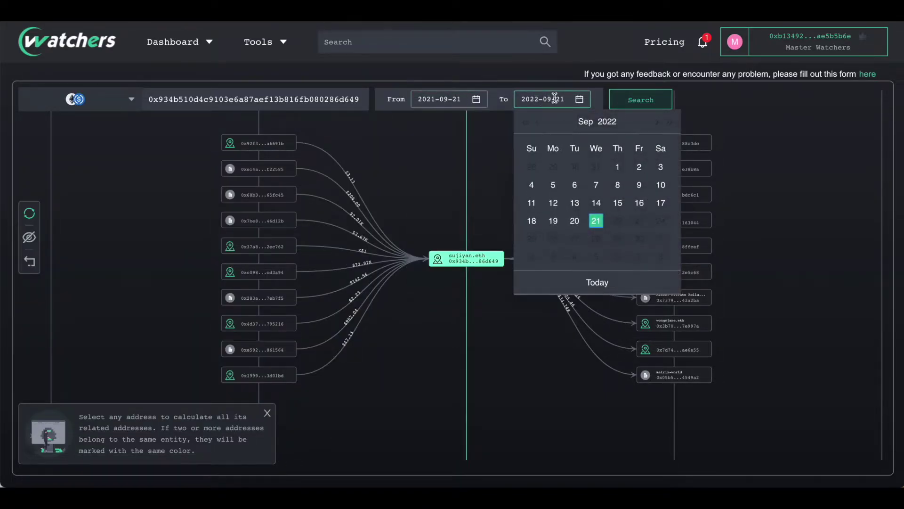
click(606, 98)
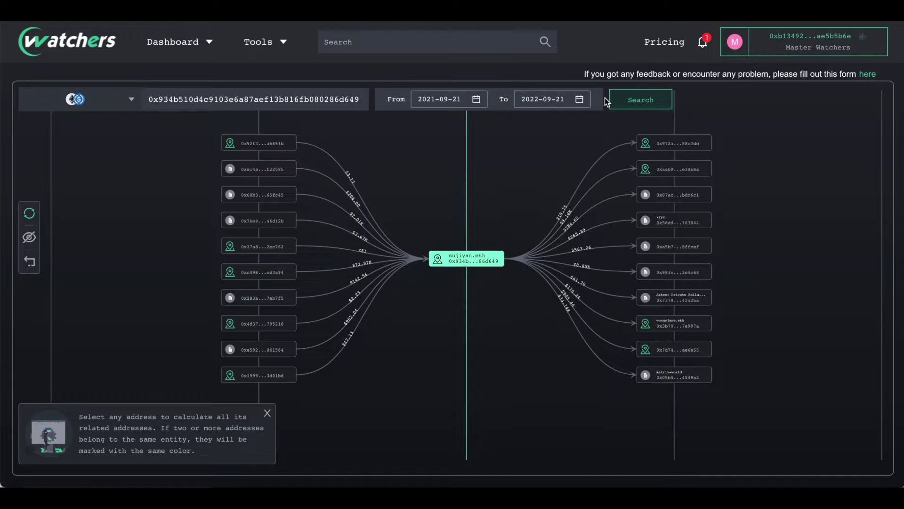
click(650, 101)
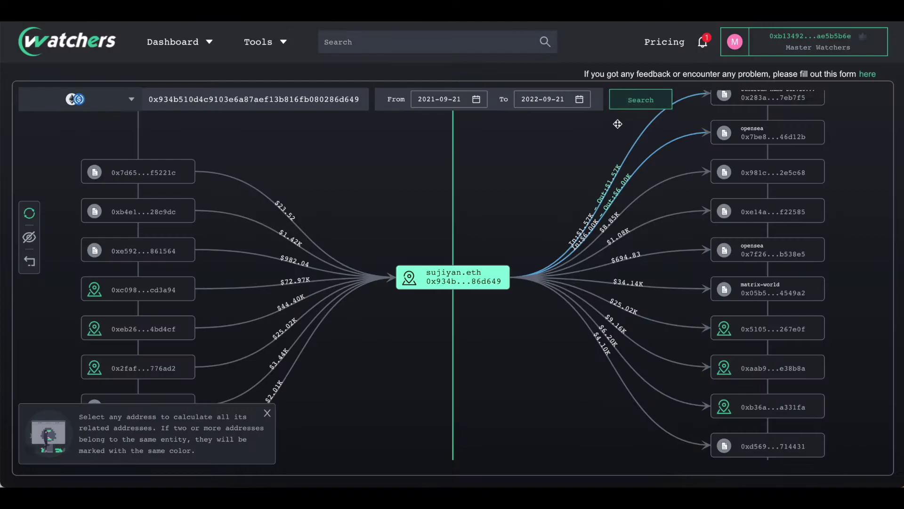
scroll(517, 187, down, 3)
scroll(517, 186, up, 1)
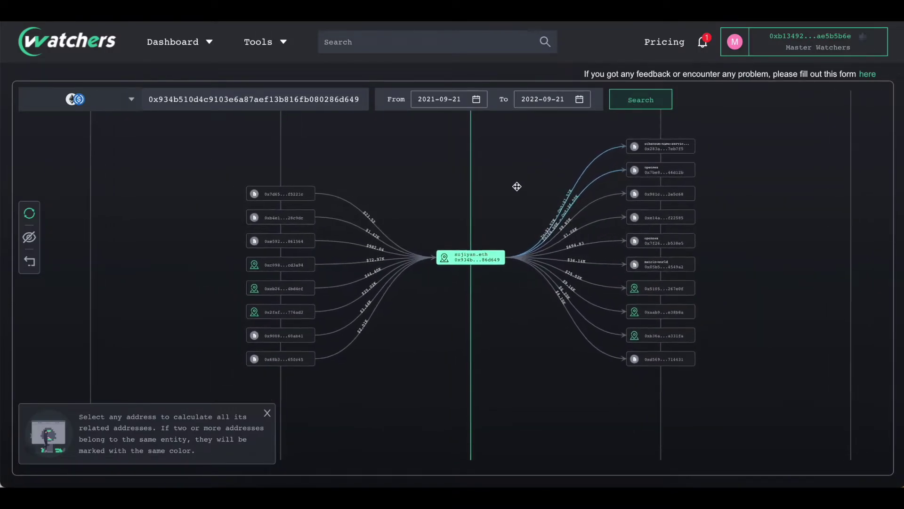
scroll(490, 213, up, 1)
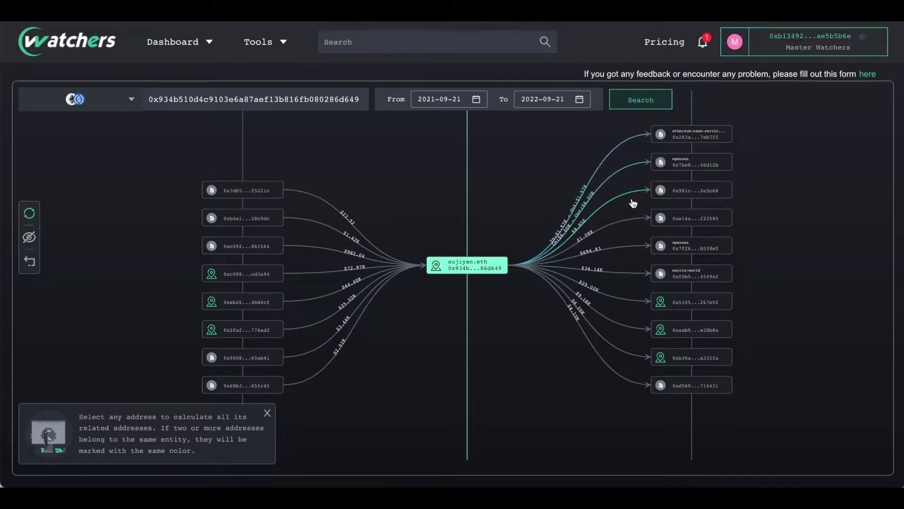
mouse_move(691, 243)
scroll(627, 182, up, 5)
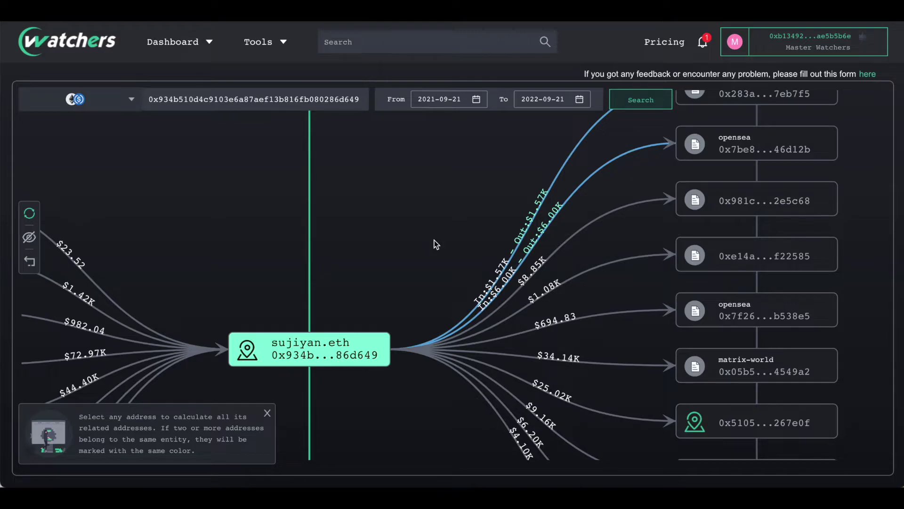
scroll(434, 241, down, 3)
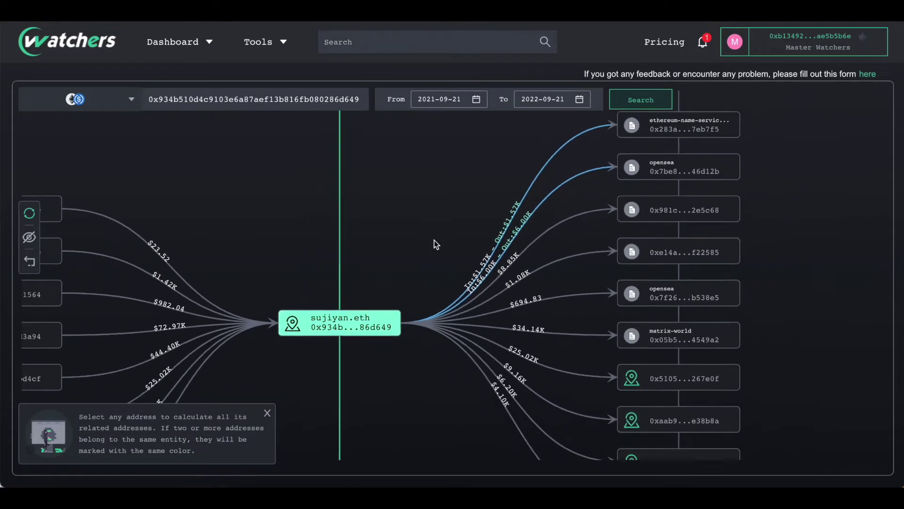
scroll(434, 240, down, 2)
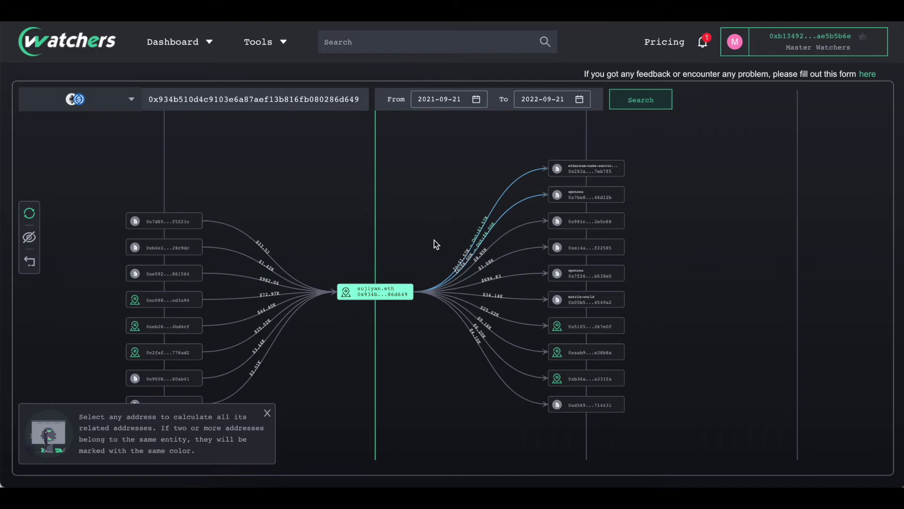
drag(434, 240, 471, 222)
- View sujiyan.eth's details: 14.3834 ETH balance, $157,116.65 inflow, $101,052.55 outflow, incoming addresses
click(428, 284)
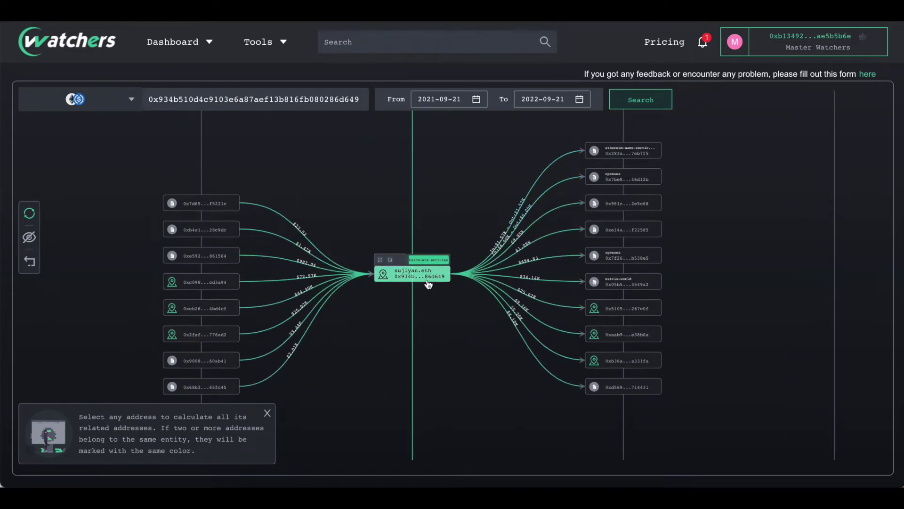
click(429, 284)
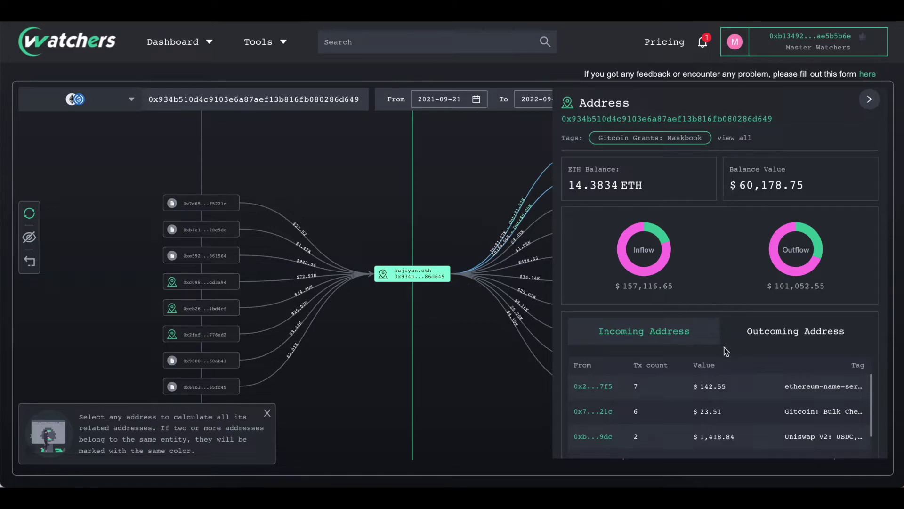
scroll(724, 412, down, 1)
scroll(723, 412, down, 5)
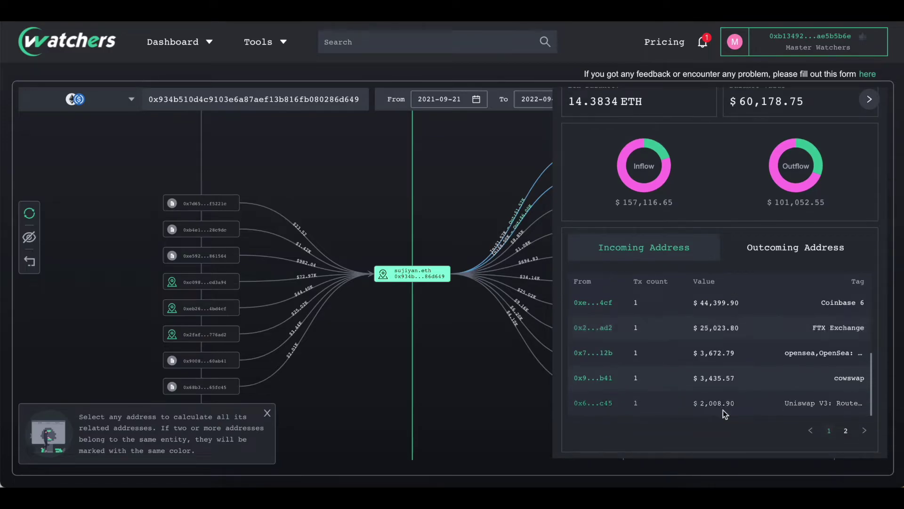
- Close the address details and inspect the USDC transfer to 0x5105...267e0f
click(445, 308)
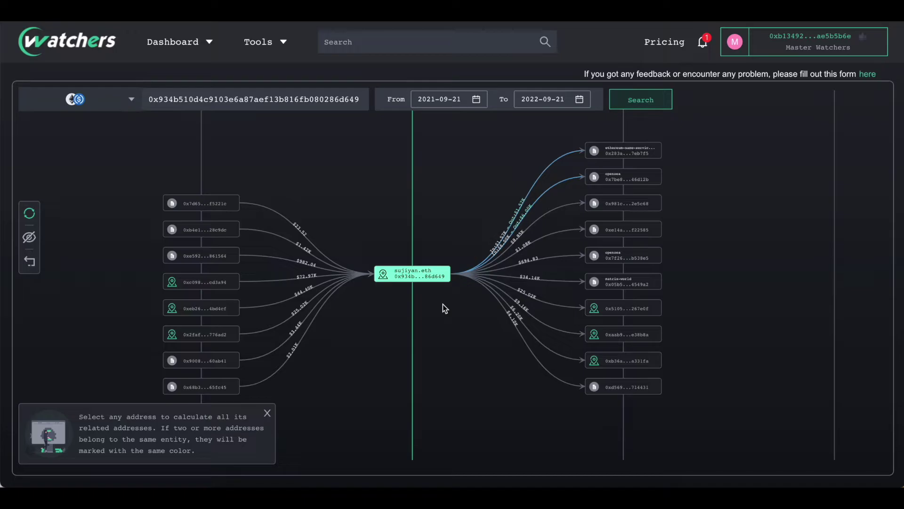
click(559, 186)
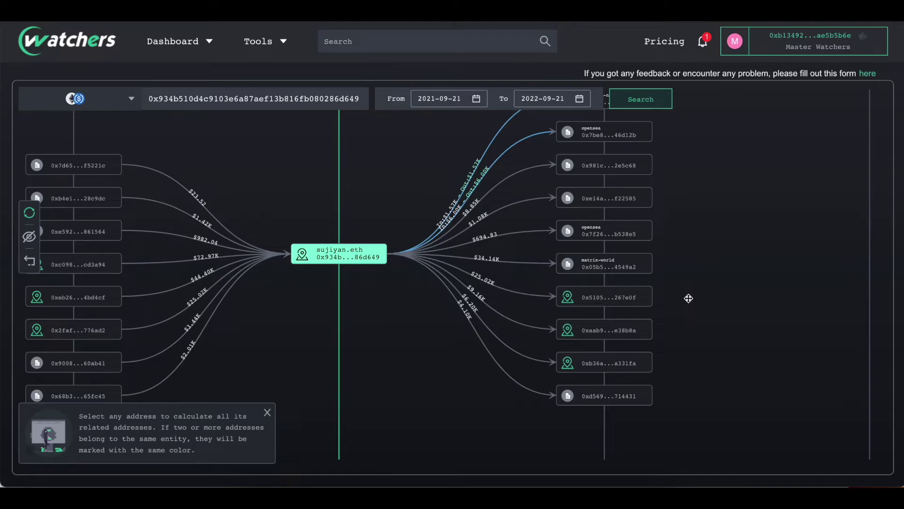
mouse_move(595, 298)
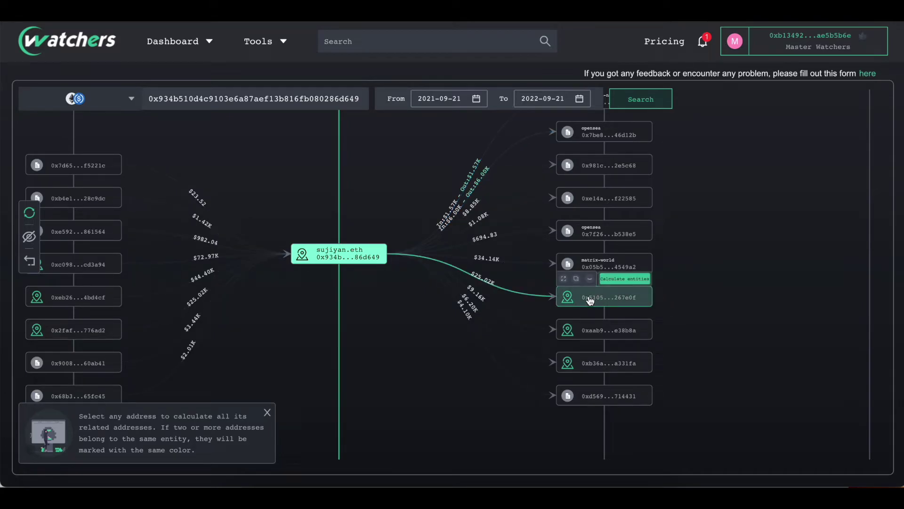
- Expand 0x5105...267e0f with its top 5 incoming and 5 outgoing addresses by Transfer Value
click(563, 280)
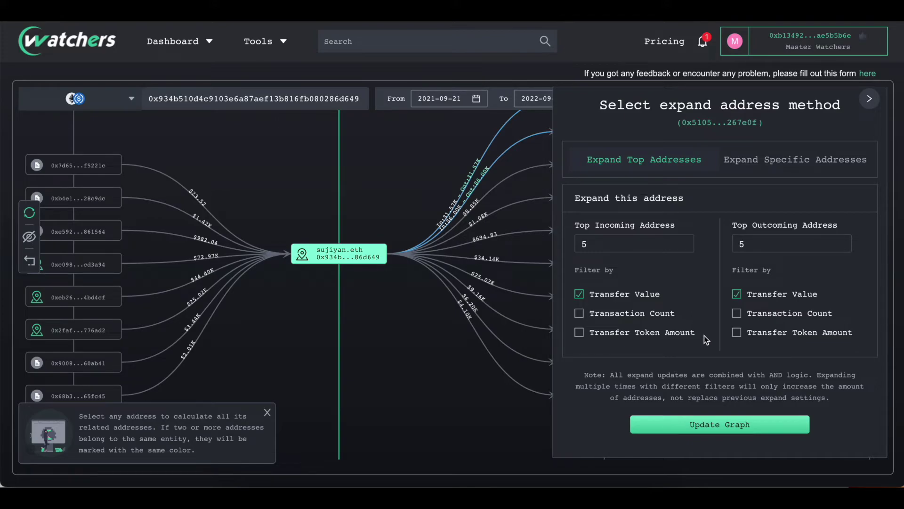
click(730, 427)
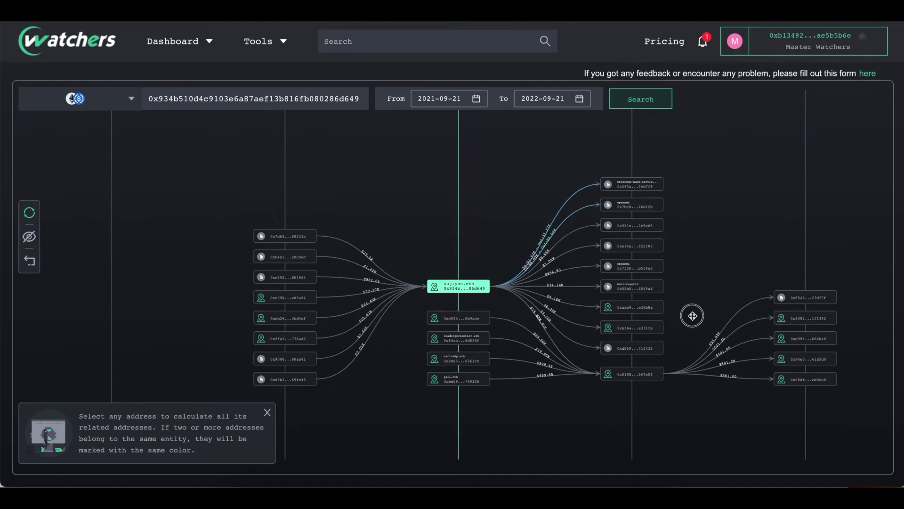
- Expand 0xaab9...e38b8a with specific addresses, selecting recipients 0x4...970 and 0xe...154
drag(693, 316, 632, 295)
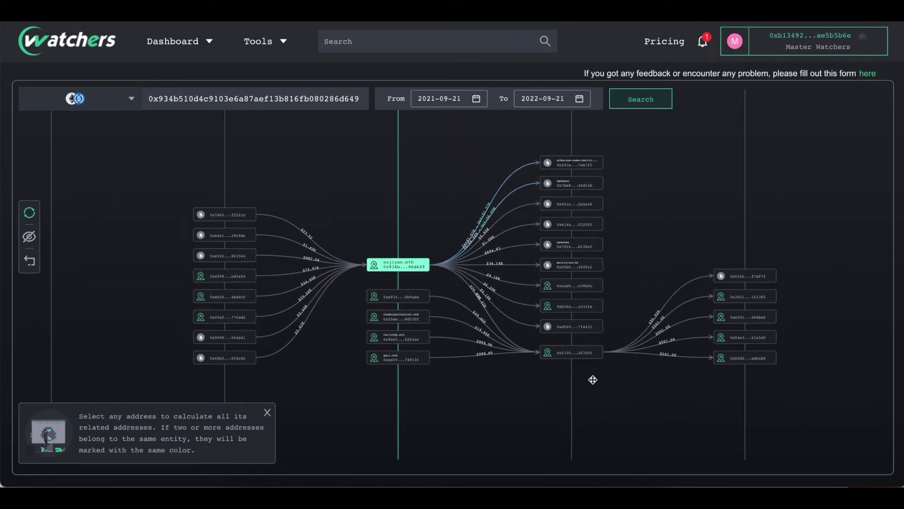
click(584, 357)
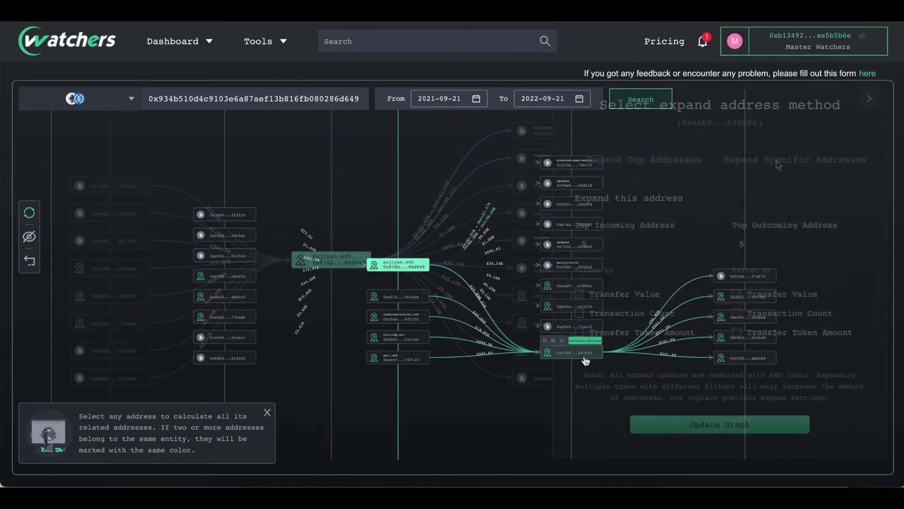
click(776, 160)
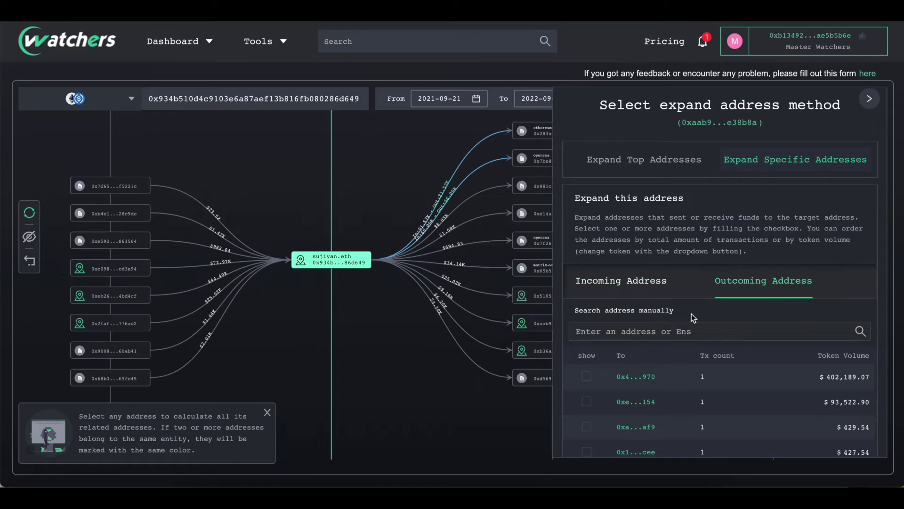
scroll(691, 314, down, 2)
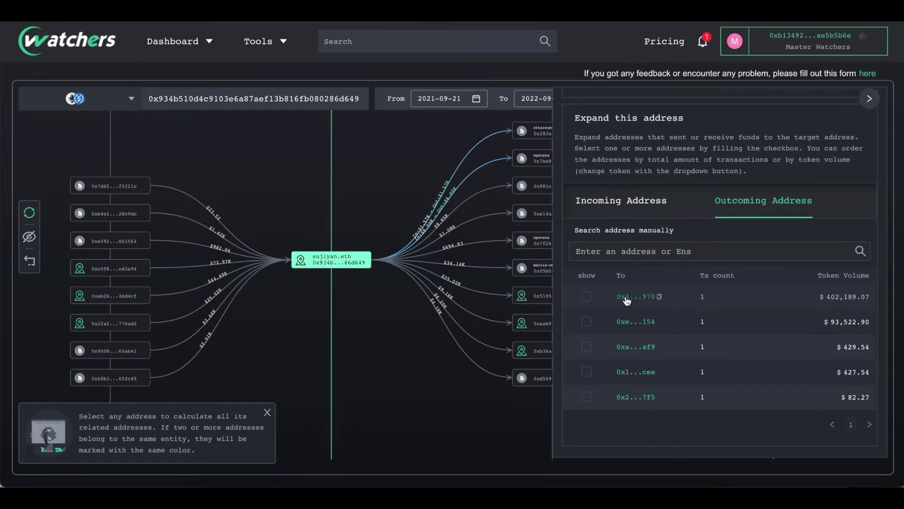
click(587, 296)
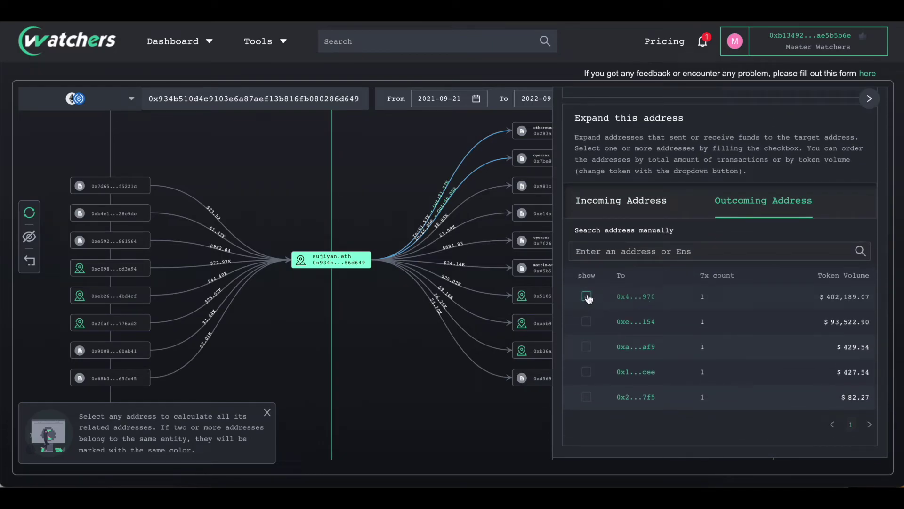
click(586, 321)
- Also select incoming senders 0xb...511 and 0x9...649, then update the graph
click(636, 217)
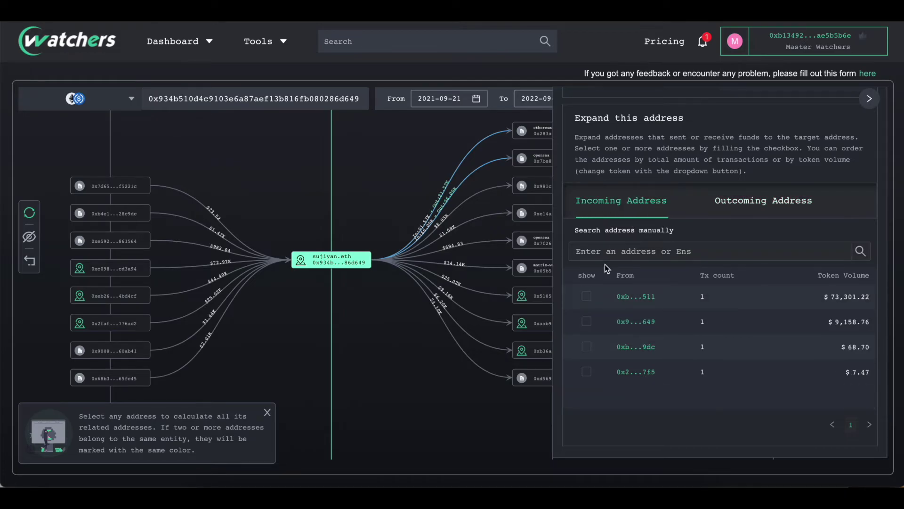
click(586, 296)
click(586, 322)
scroll(652, 424, down, 1)
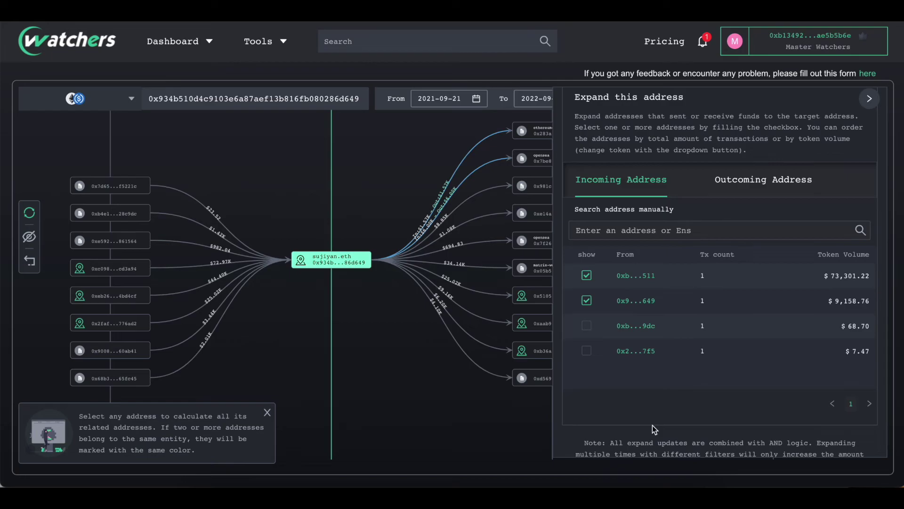
click(305, 289)
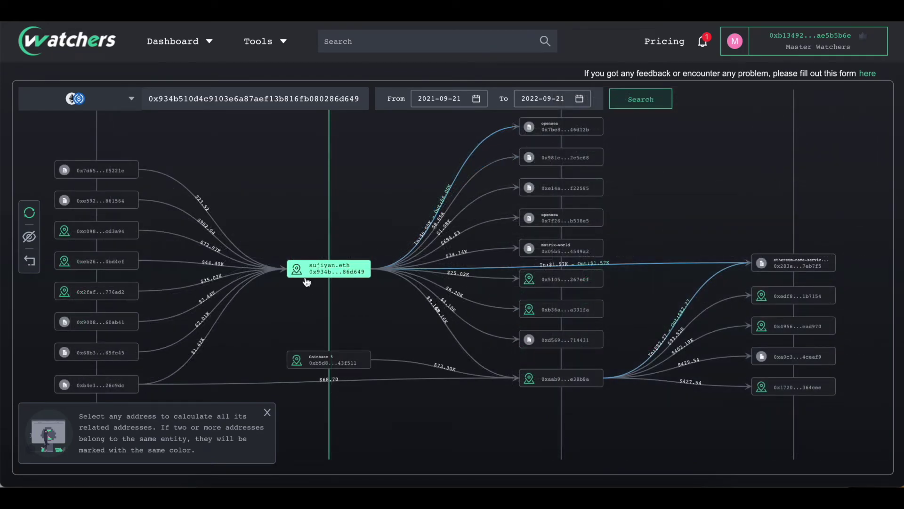
- Run Calculate entities on the sujiyan.eth node to group its related addresses
mouse_move(311, 273)
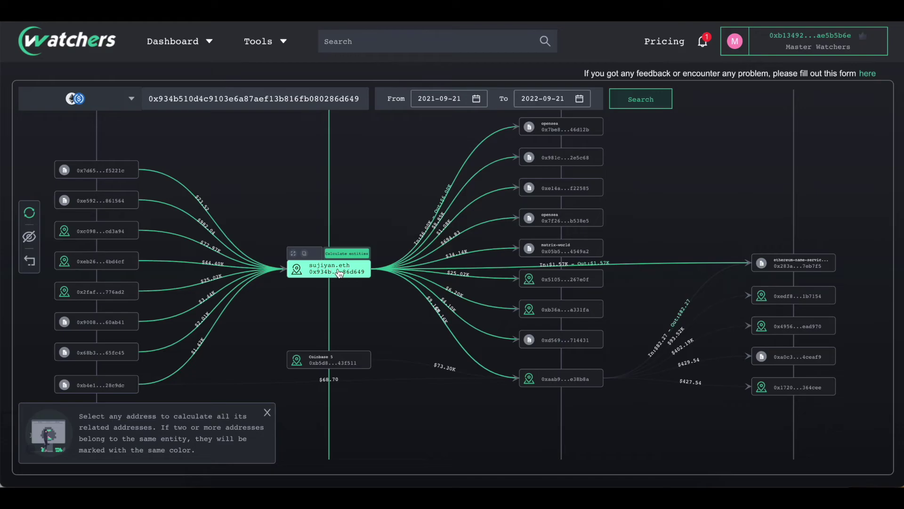
click(346, 254)
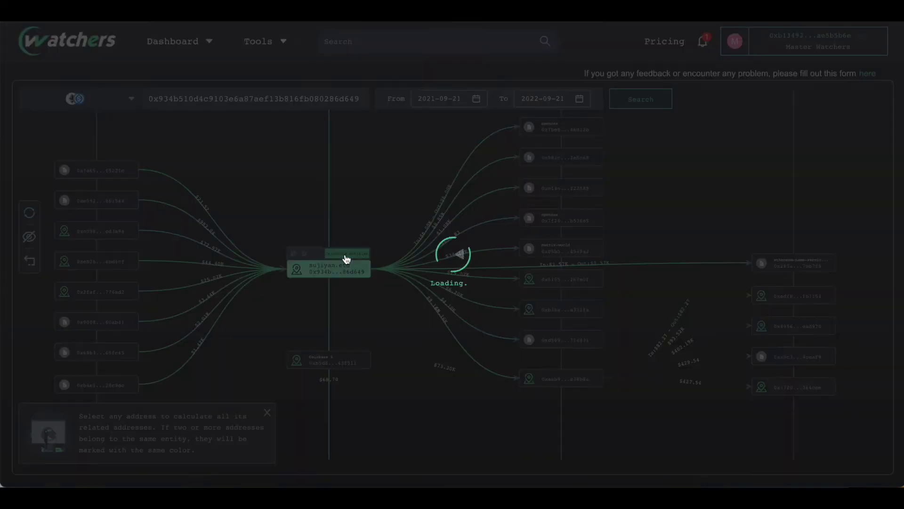